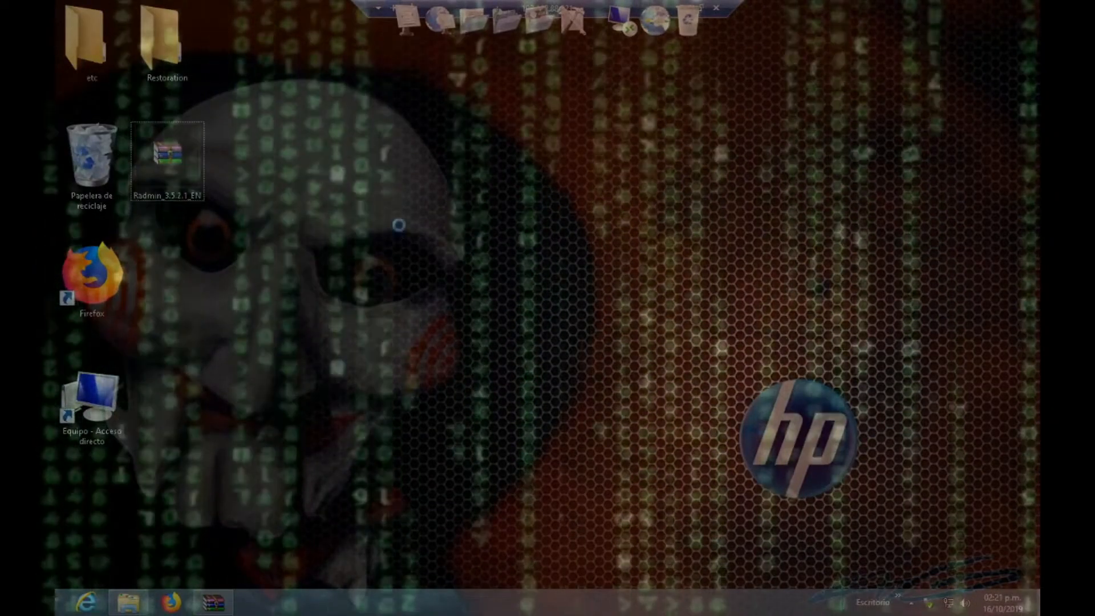
# Step: Move the Radmin_3.5.2.1_EN archive to a free area of the desktop and extract its contents directly onto the desktop
pyautogui.rightClick(340, 182)
pyautogui.click(402, 219)
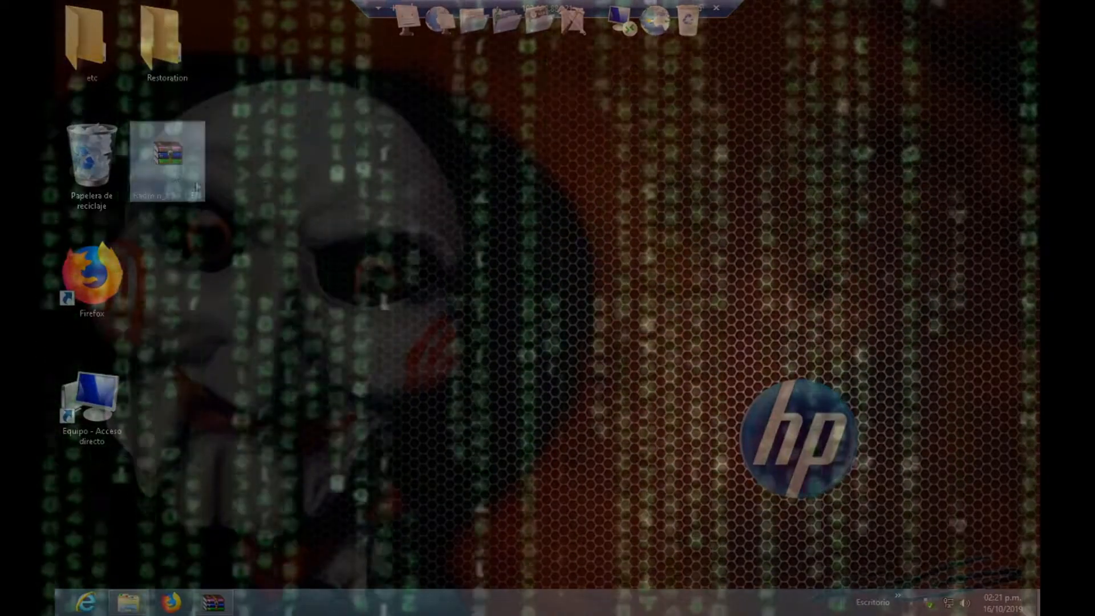
pyautogui.moveTo(197, 201); pyautogui.dragTo(497, 207)
pyautogui.click(488, 183)
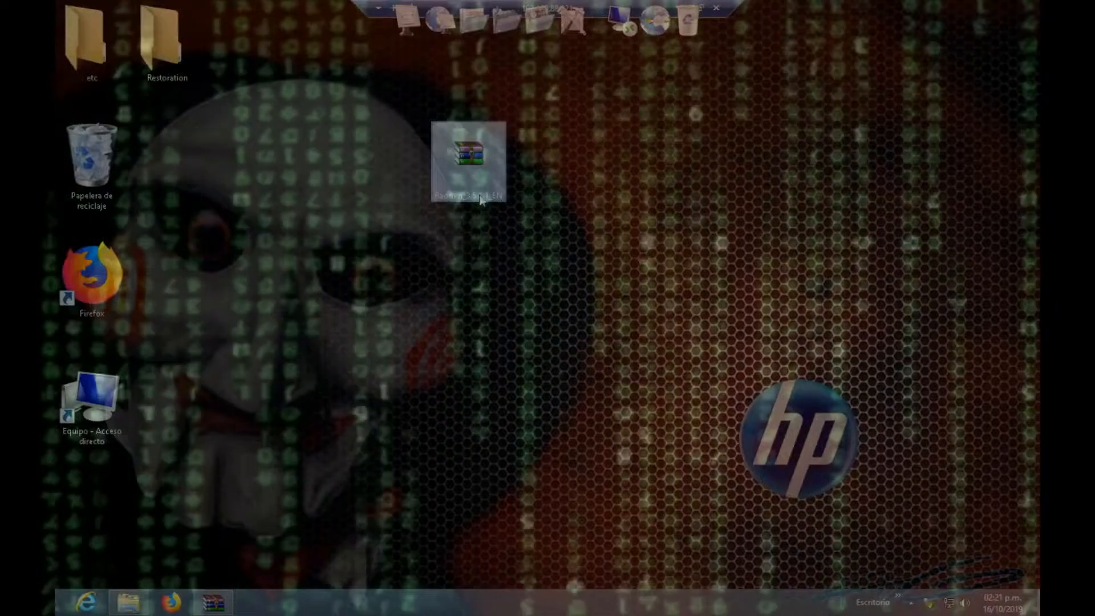
pyautogui.rightClick(466, 154)
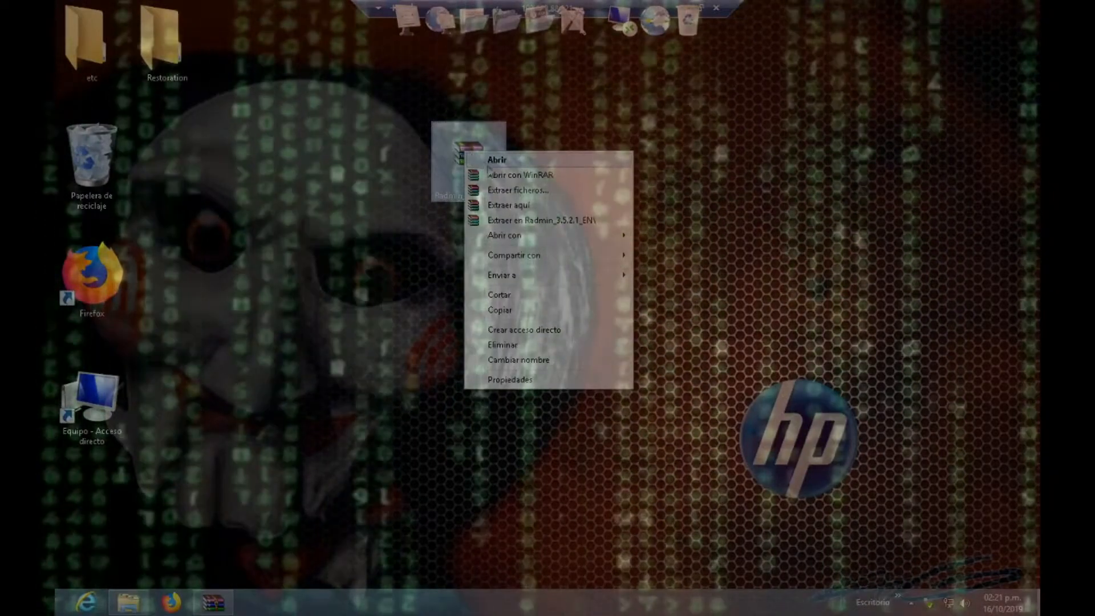
pyautogui.click(509, 206)
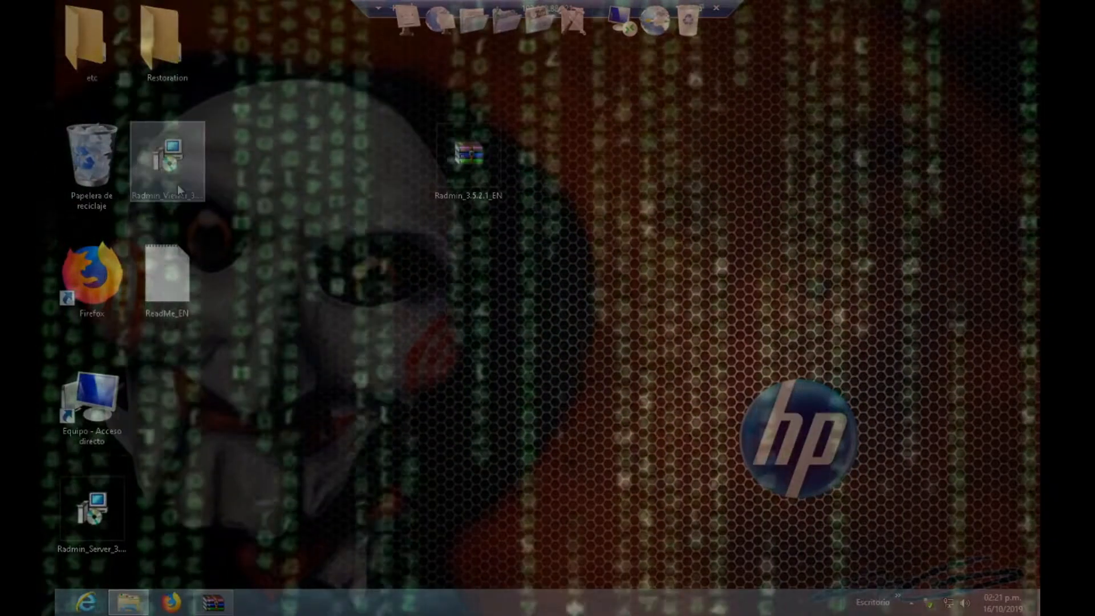
# Step: Place the Radmin Server installer next to the Radmin Viewer installer on the desktop
pyautogui.click(174, 178)
pyautogui.moveTo(91, 513); pyautogui.dragTo(245, 168)
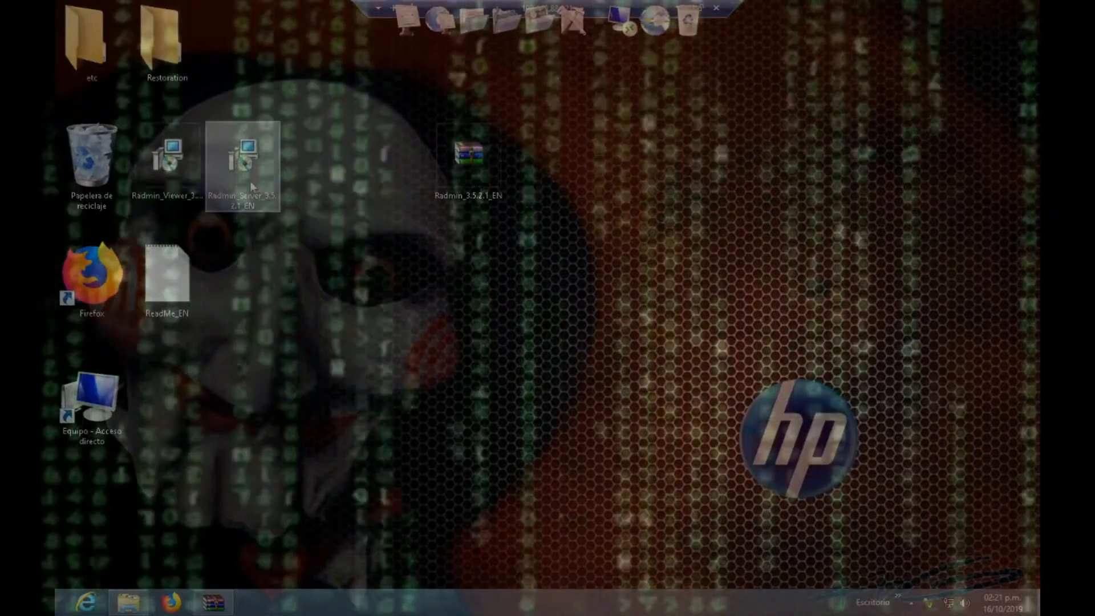
pyautogui.click(171, 163)
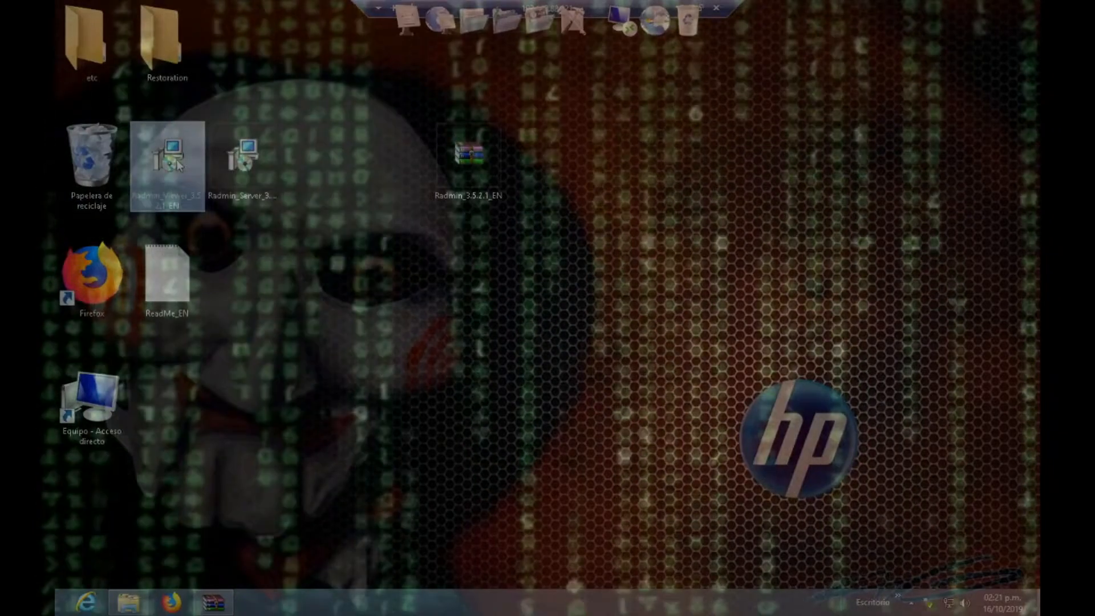
pyautogui.click(249, 176)
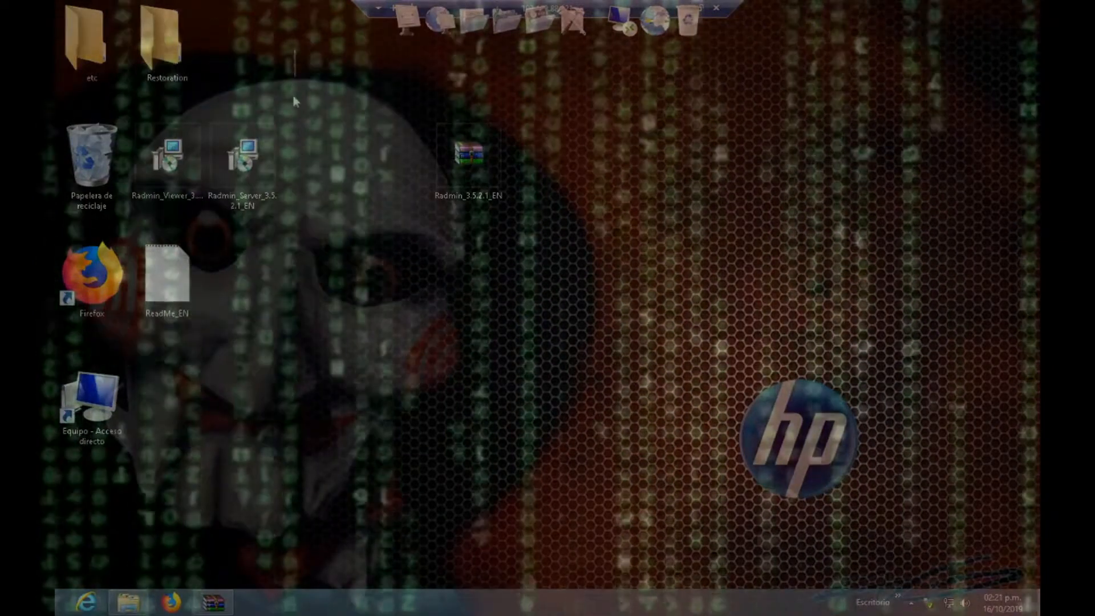
pyautogui.moveTo(294, 49); pyautogui.dragTo(296, 248)
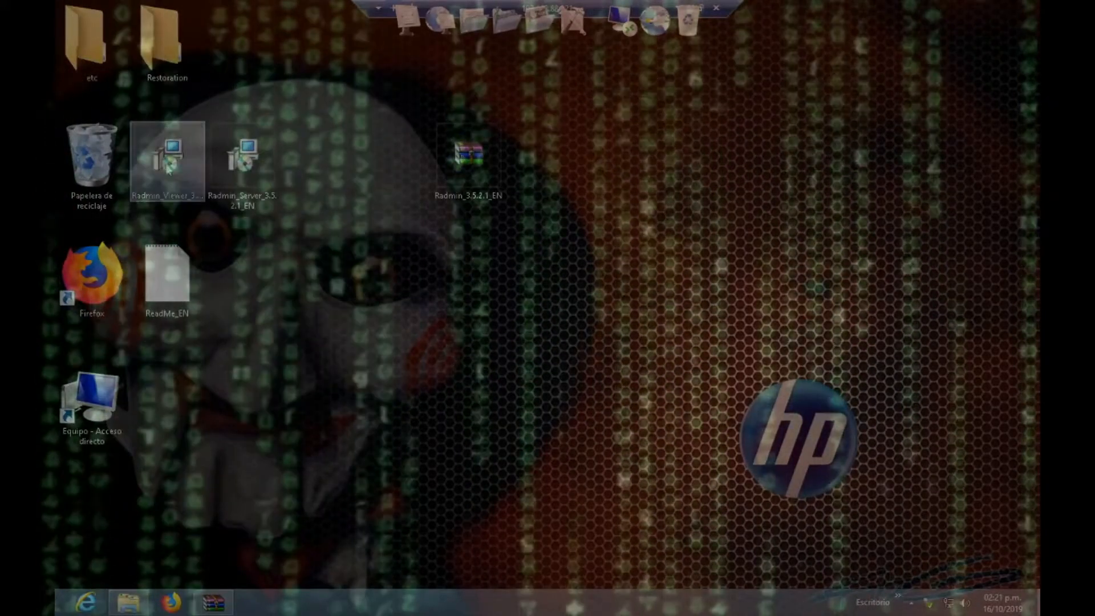
# Step: Run the Radmin Server 3.5.2 installer to remove the existing installation, accept the required reboot, and finish the wizard
pyautogui.doubleClick(235, 173)
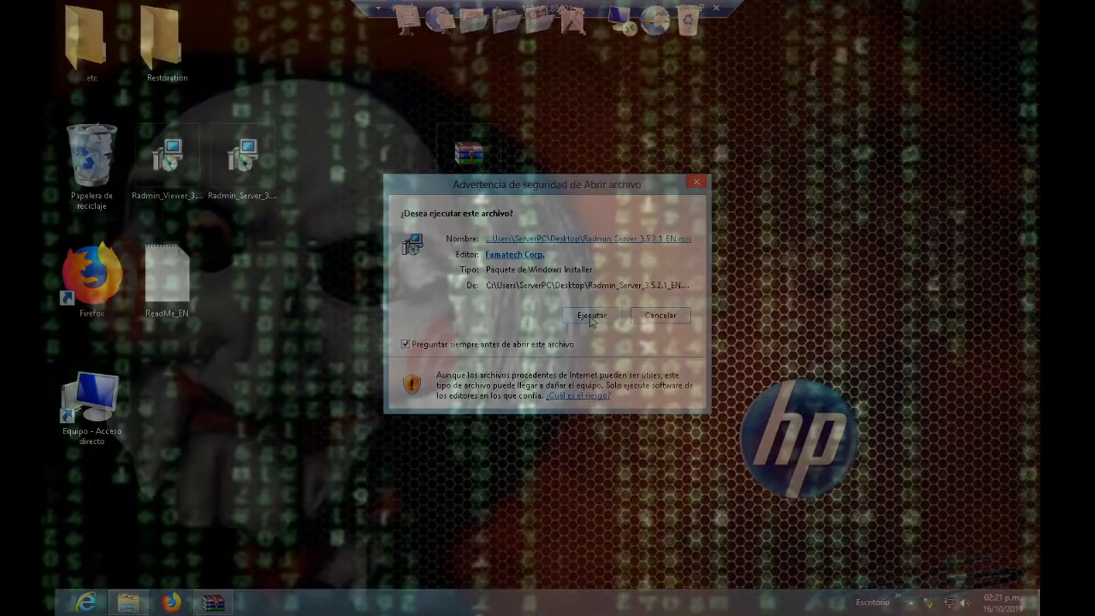
pyautogui.click(591, 317)
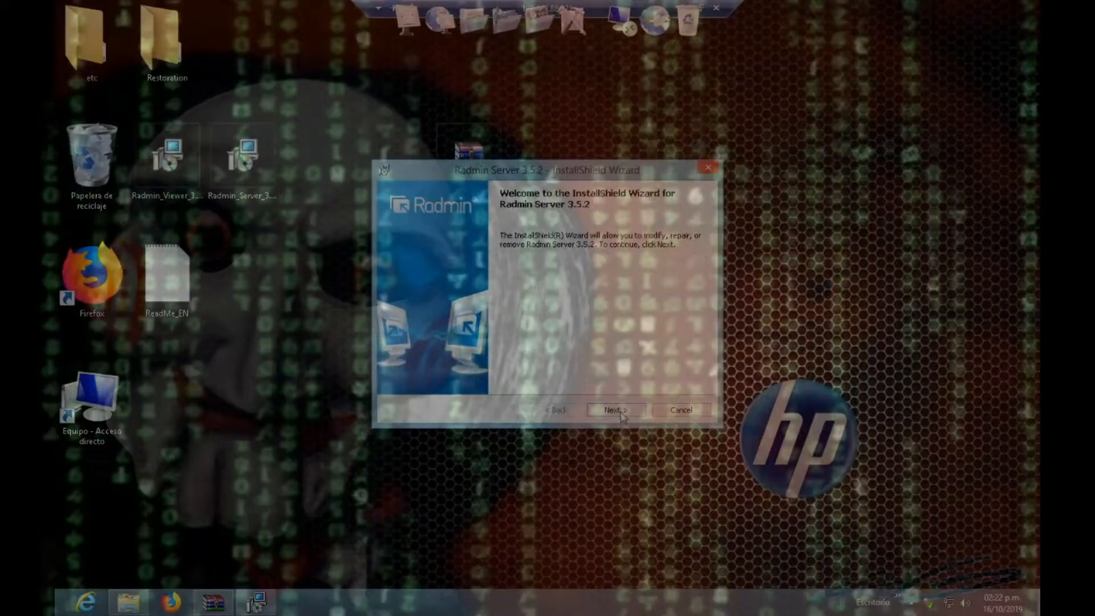
pyautogui.click(620, 410)
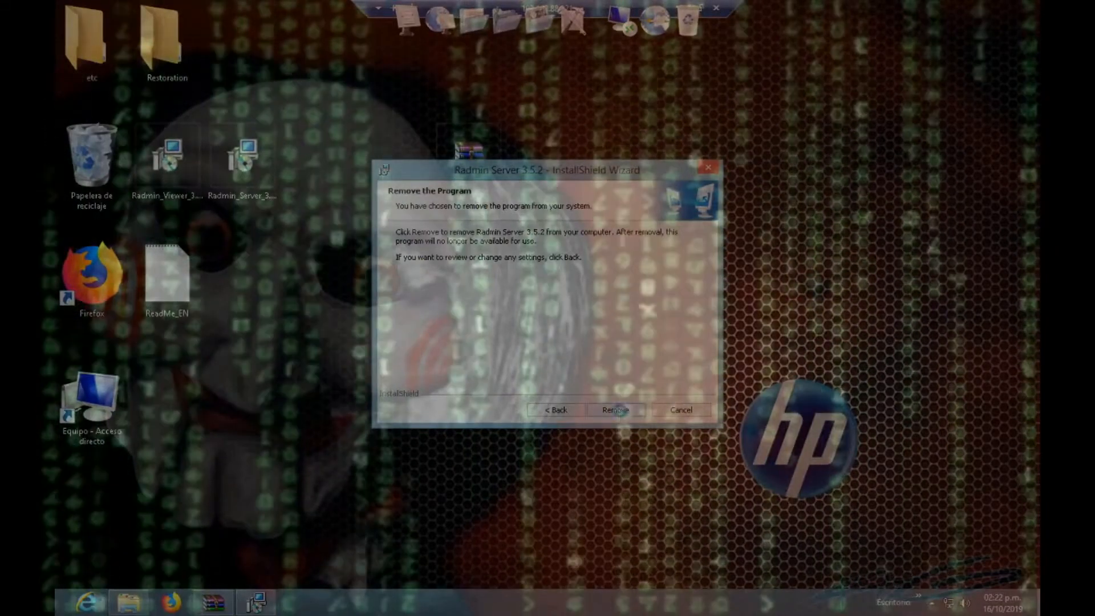
pyautogui.click(621, 410)
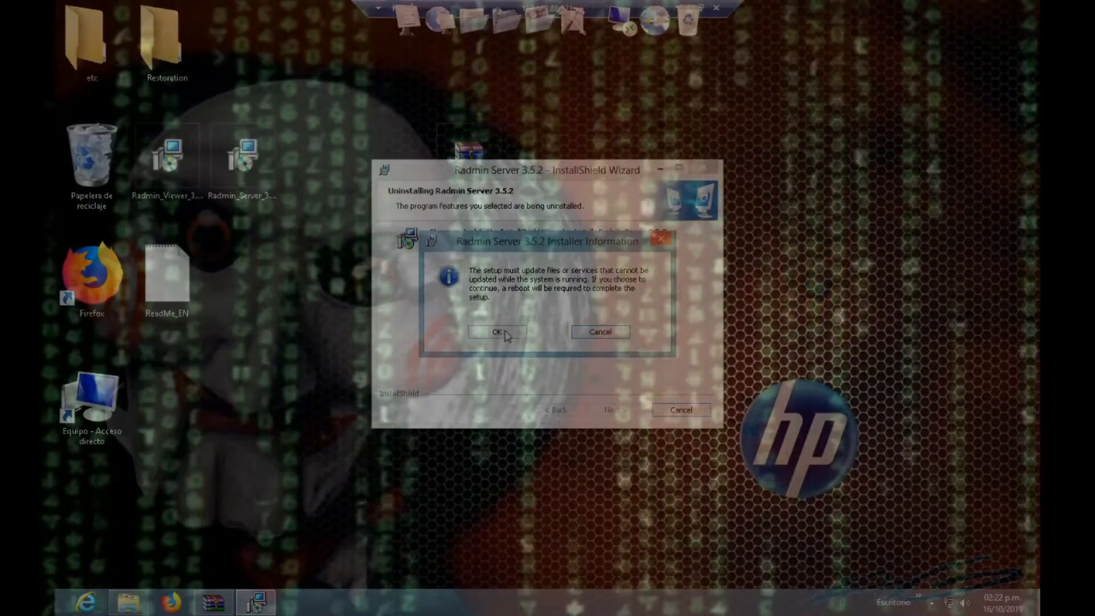
pyautogui.click(497, 332)
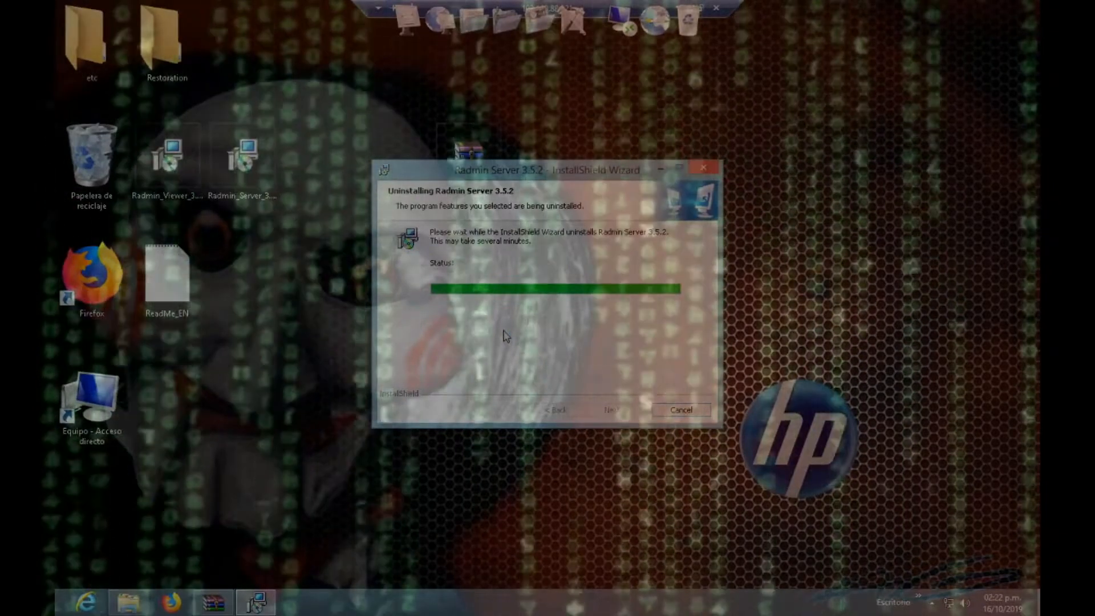
pyautogui.rightClick(812, 230)
pyautogui.click(834, 271)
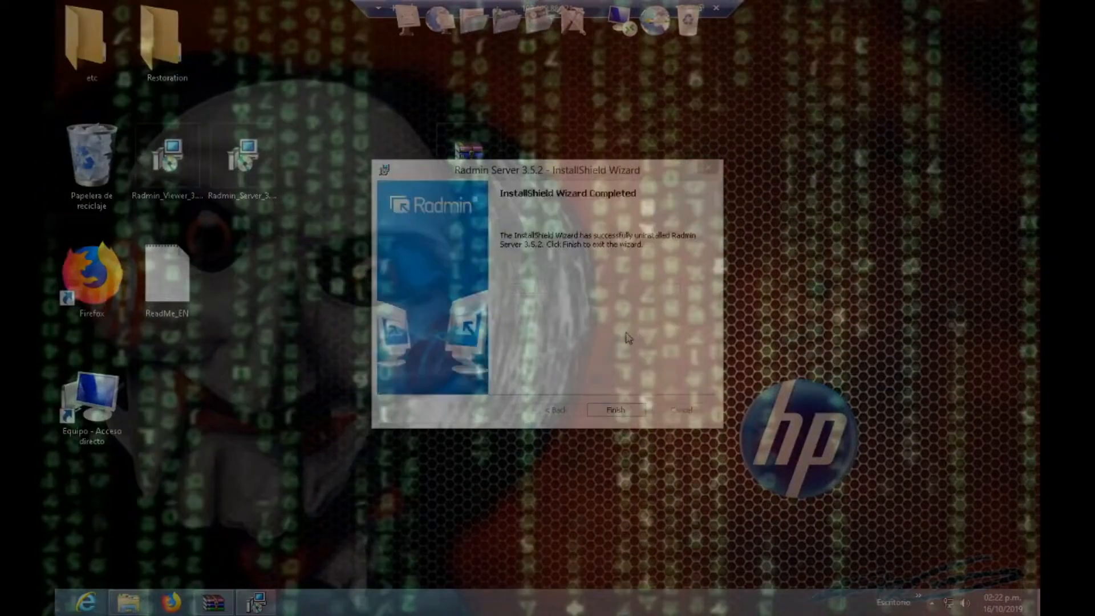
pyautogui.click(613, 409)
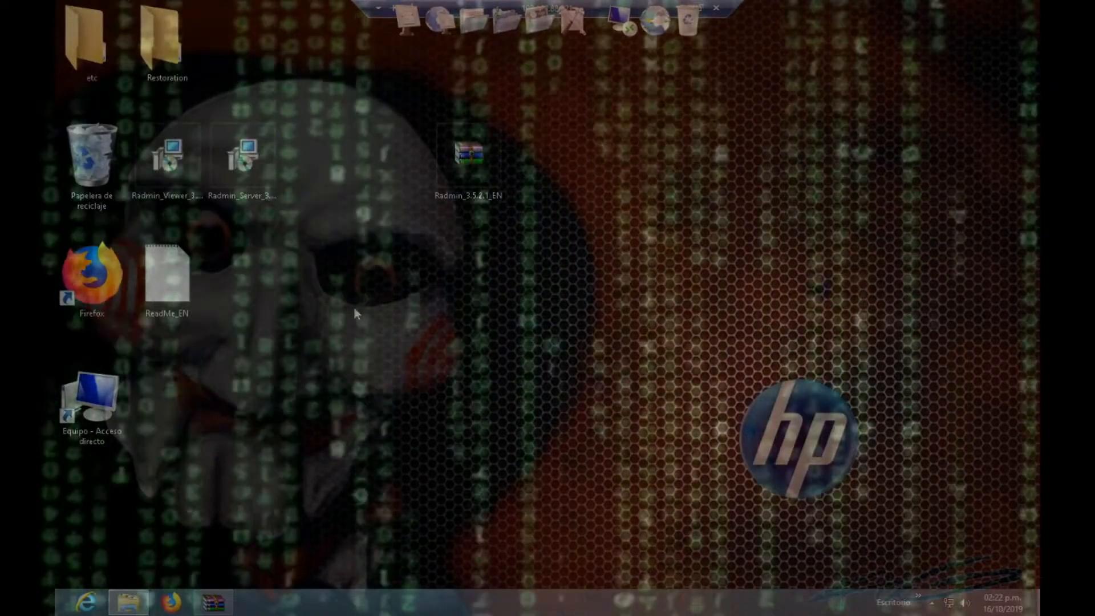
# Step: Install Radmin Server 3.5.2, accepting the license agreement and keeping the option to configure user access rights enabled
pyautogui.doubleClick(242, 157)
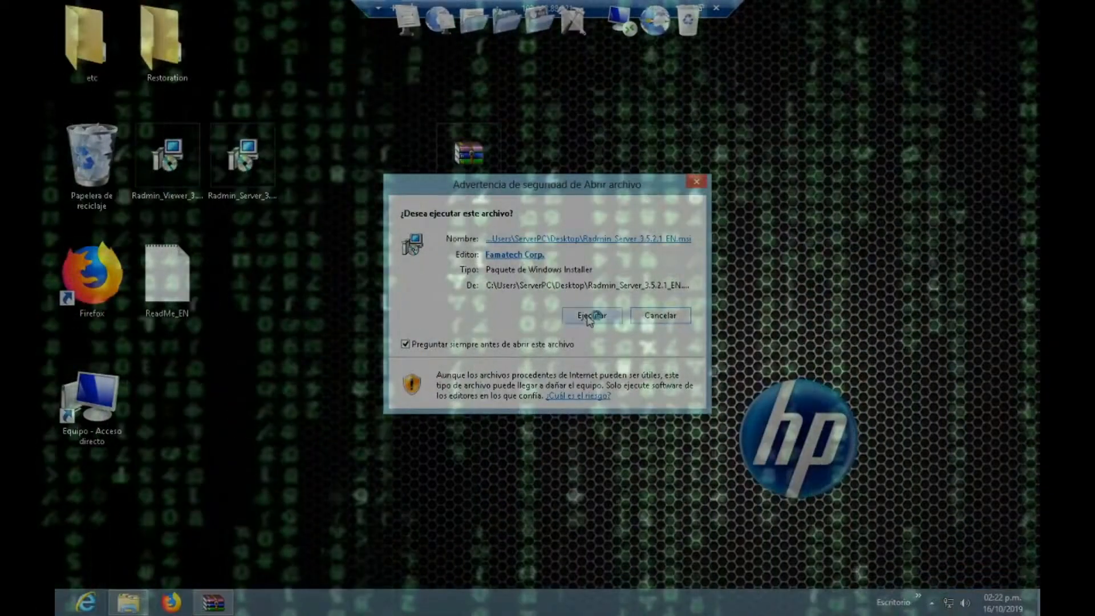
pyautogui.click(591, 316)
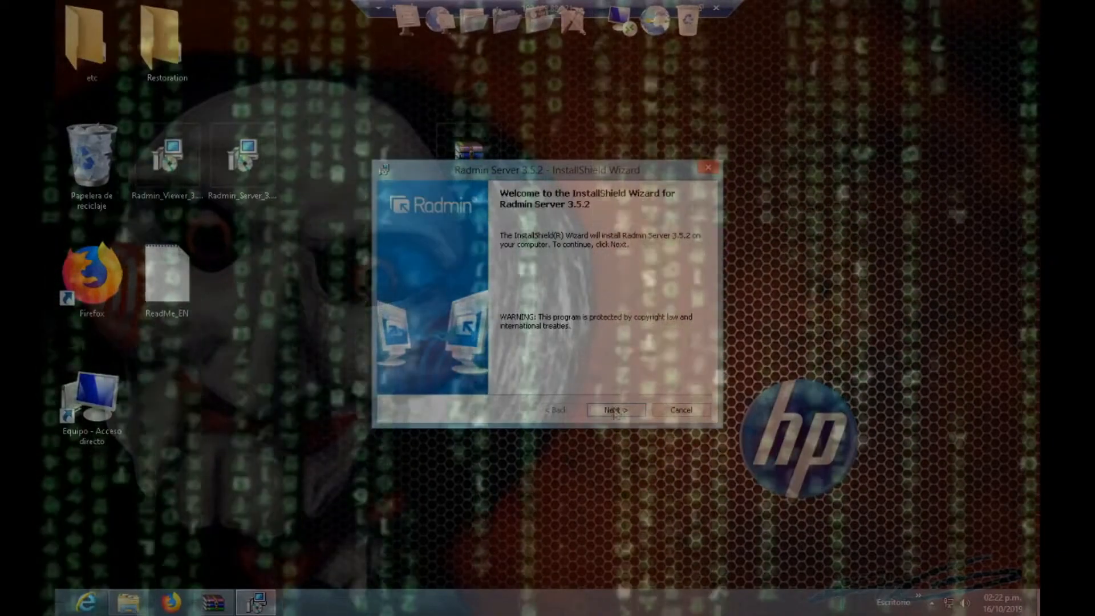
pyautogui.press('Return')
pyautogui.click(518, 363)
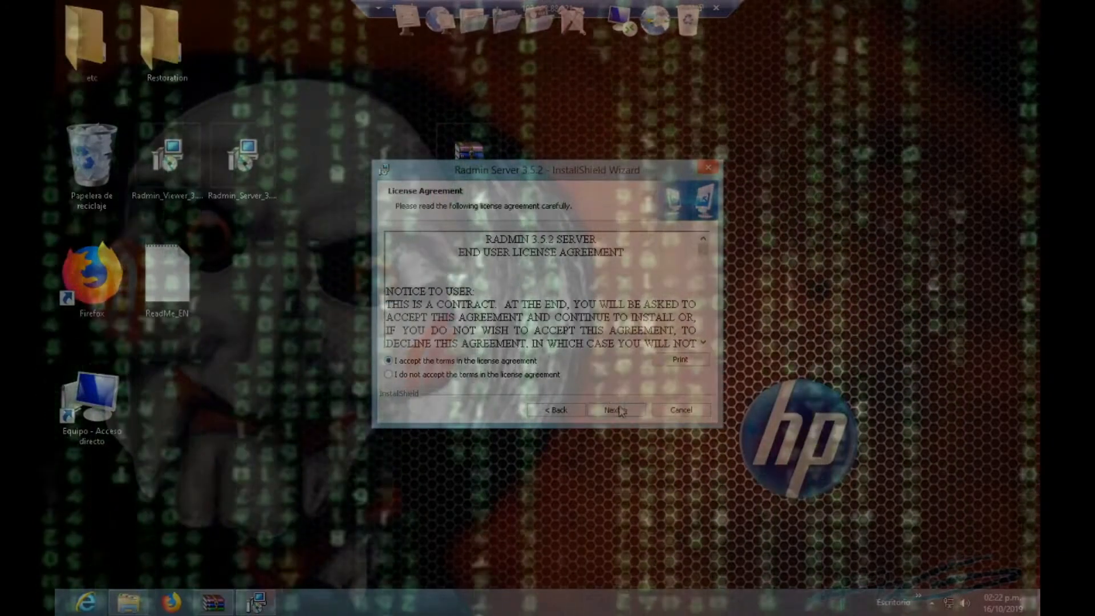
pyautogui.click(615, 413)
pyautogui.click(615, 413)
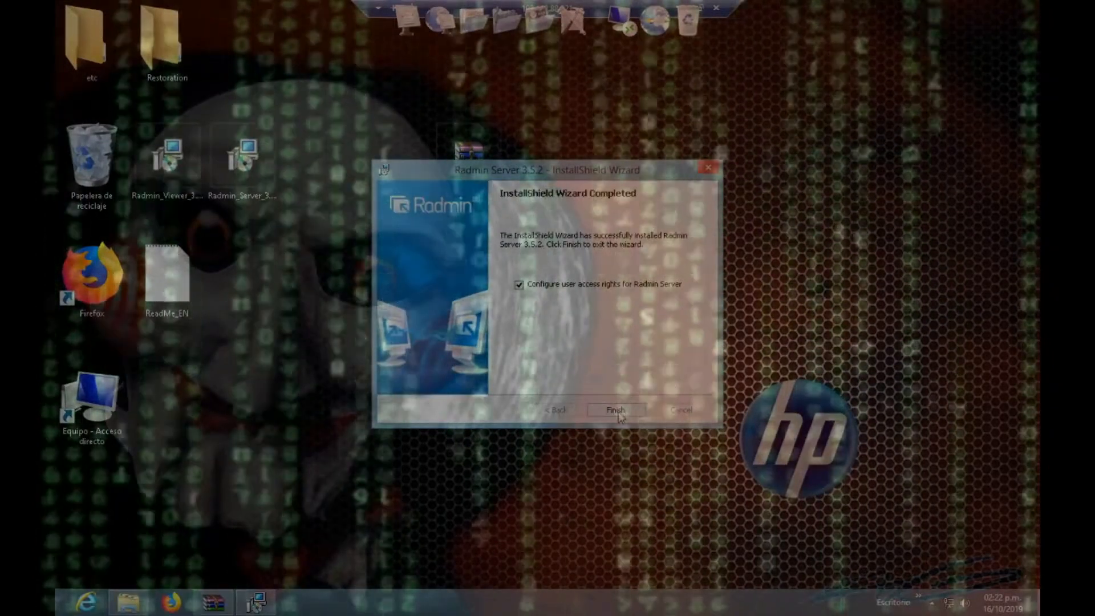
pyautogui.click(616, 411)
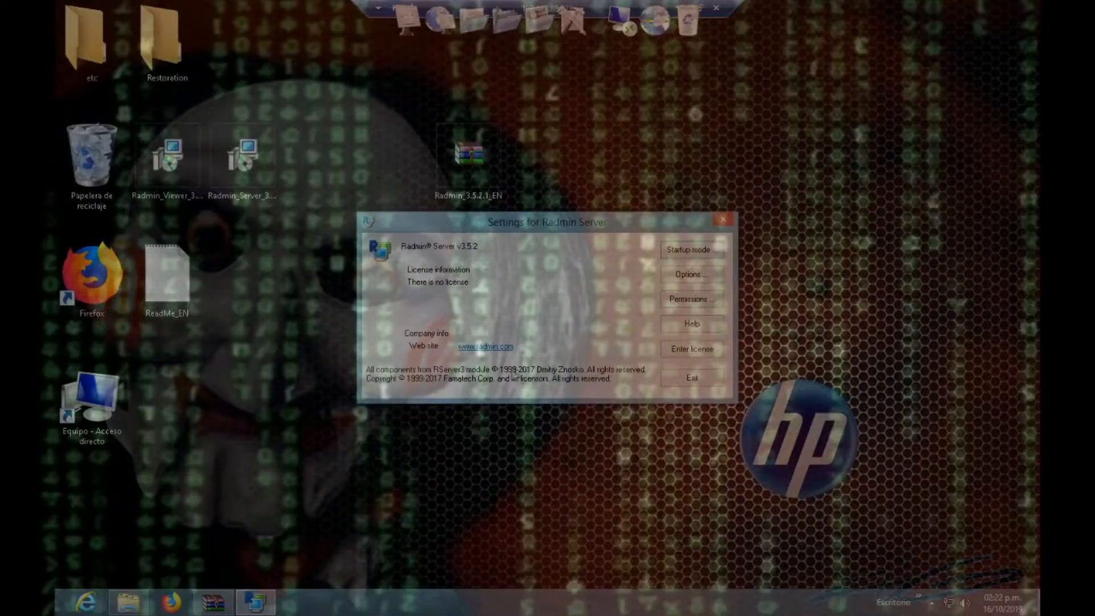
# Step: Review the default port setting in the Radmin Server options
pyautogui.moveTo(475, 245); pyautogui.dragTo(544, 224)
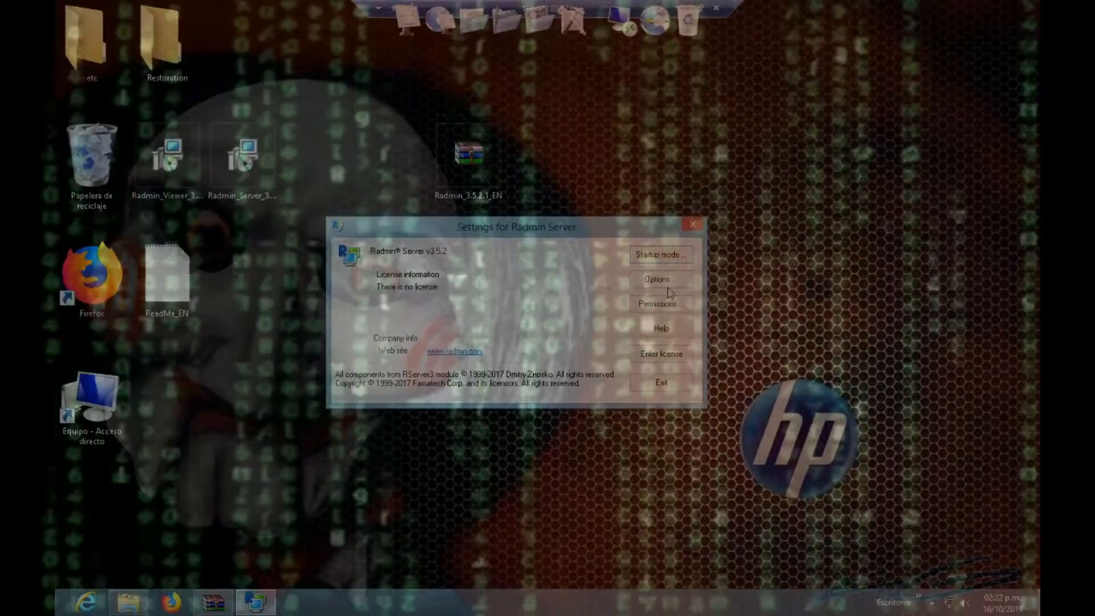
pyautogui.click(668, 283)
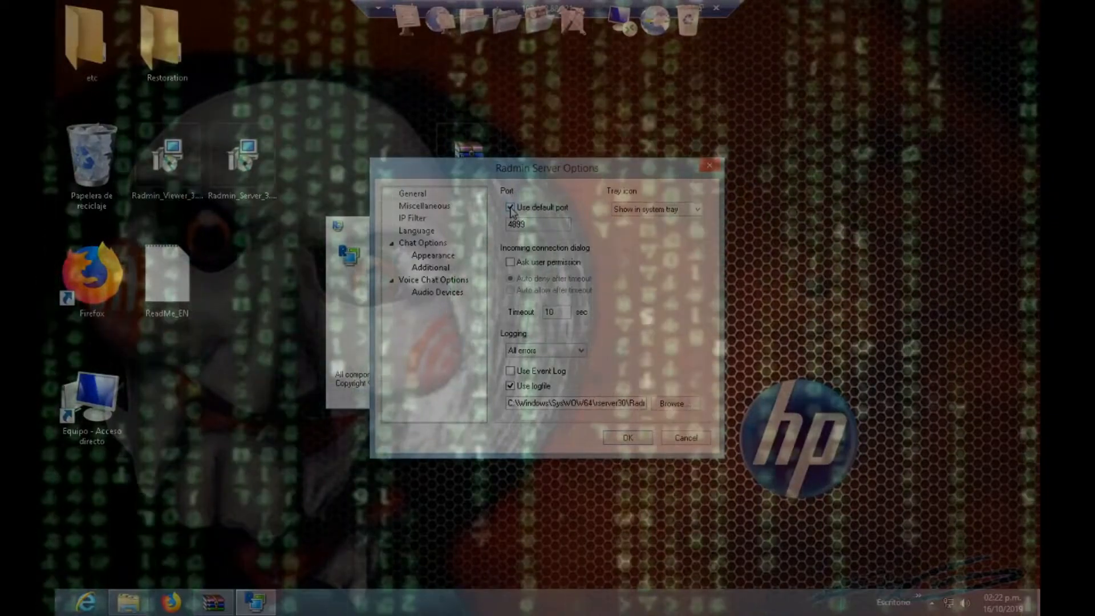
pyautogui.click(510, 208)
pyautogui.click(511, 208)
pyautogui.moveTo(534, 224); pyautogui.dragTo(501, 225)
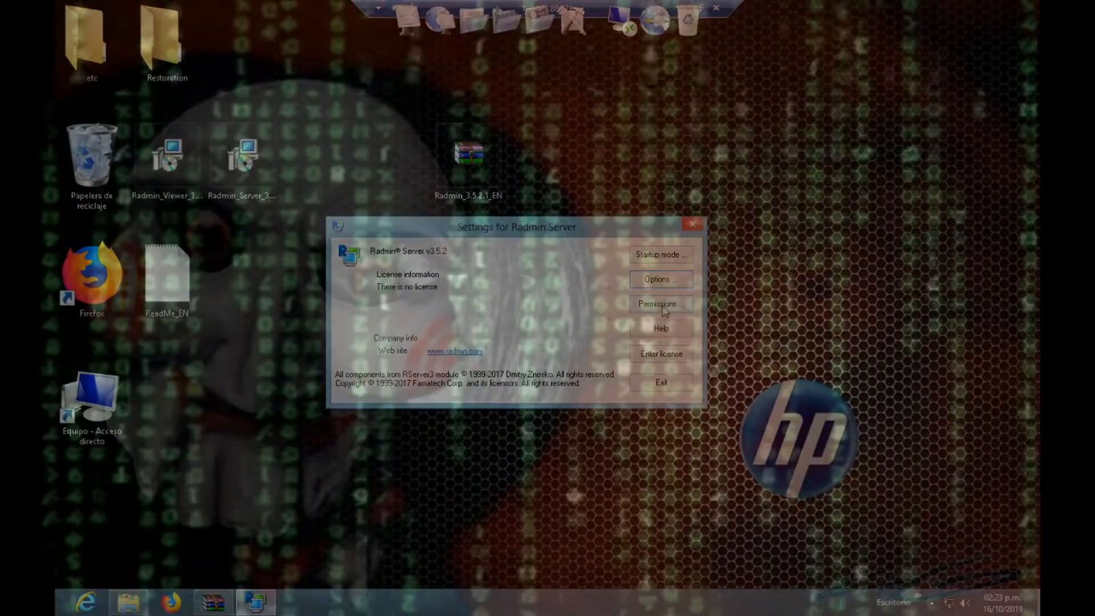
# Step: Under Radmin security permissions, add a new Radmin user and fill in the user name, password and password confirmation
pyautogui.click(662, 304)
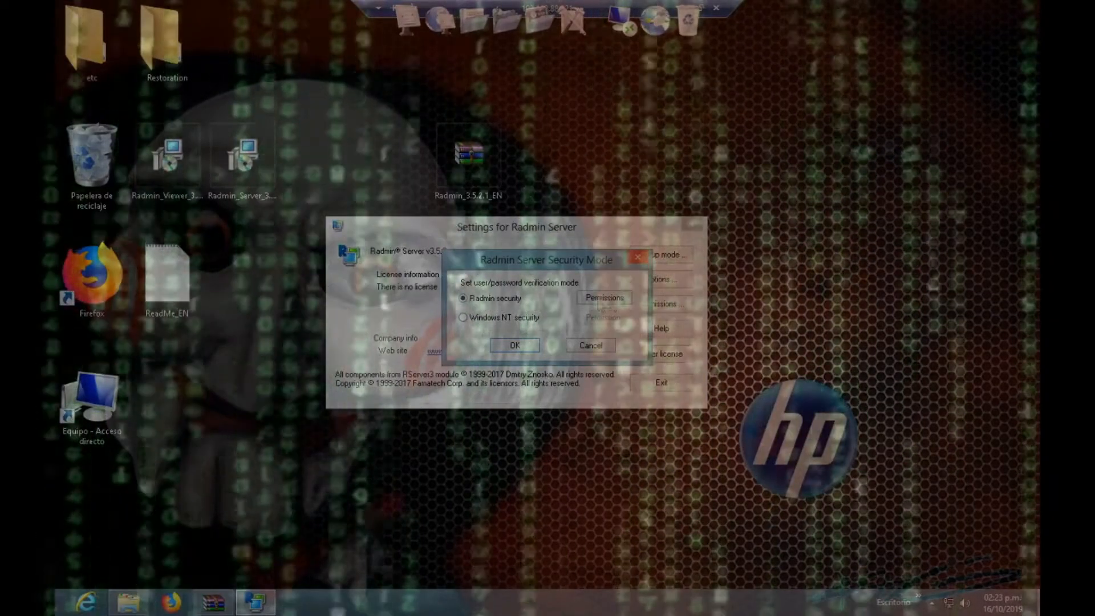
pyautogui.click(605, 298)
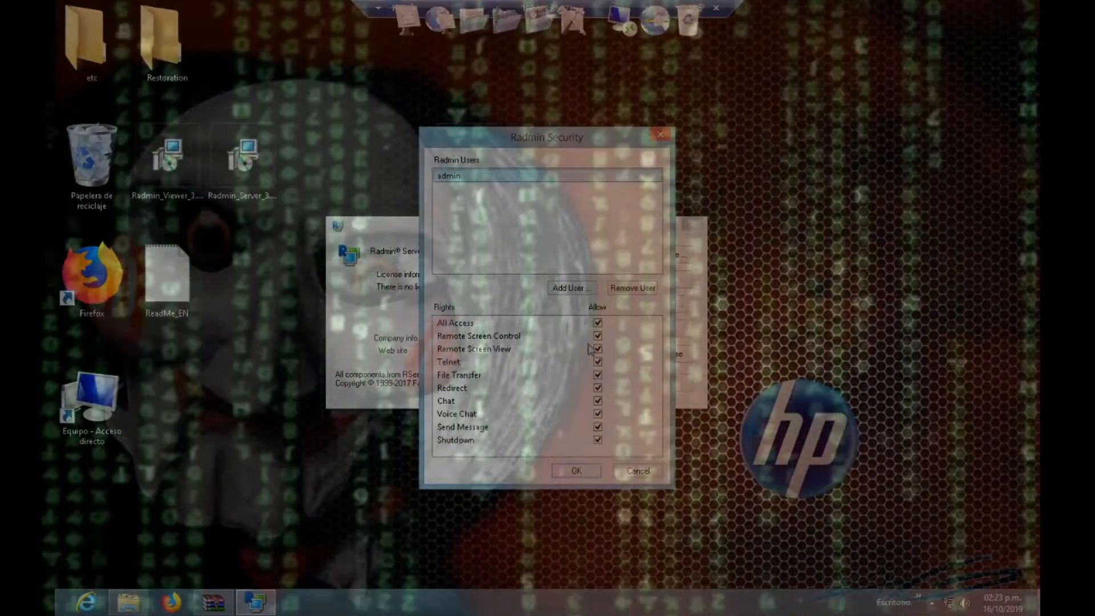
pyautogui.click(597, 322)
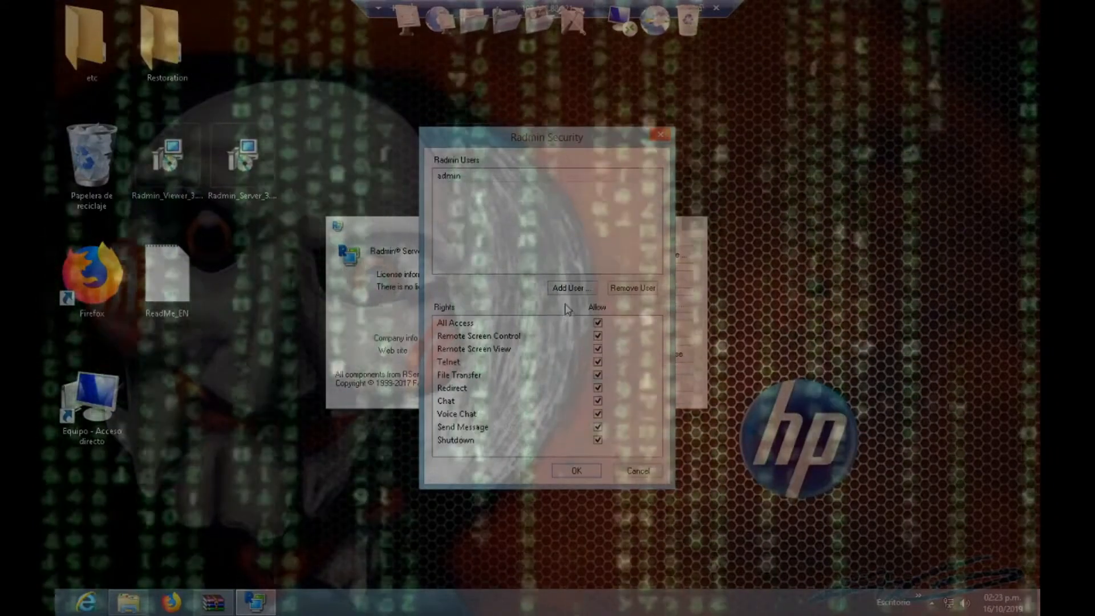
pyautogui.click(570, 289)
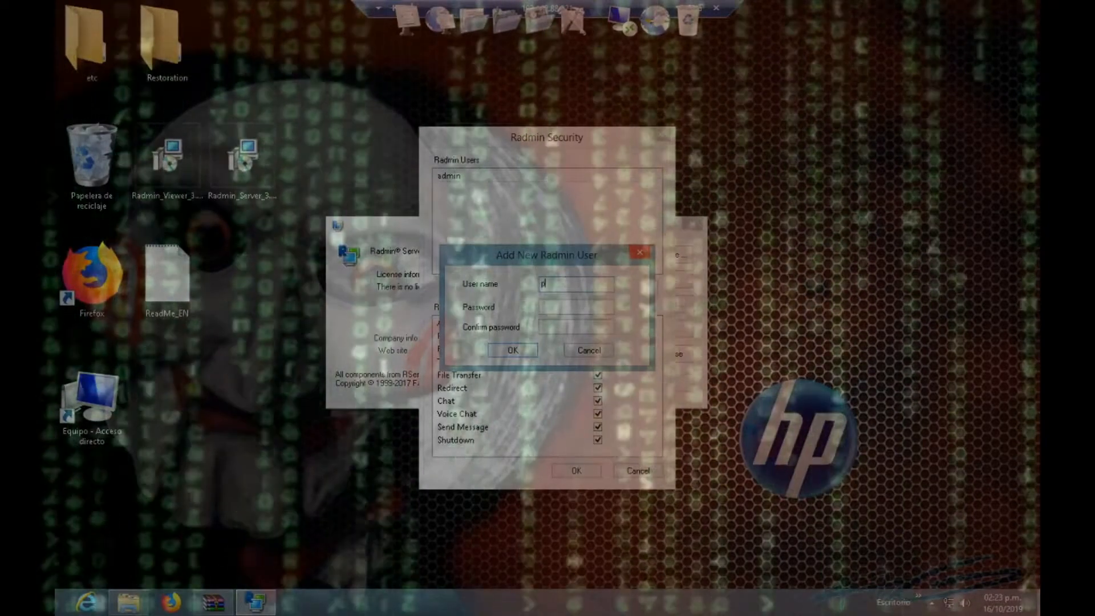
pyautogui.write('pedro')
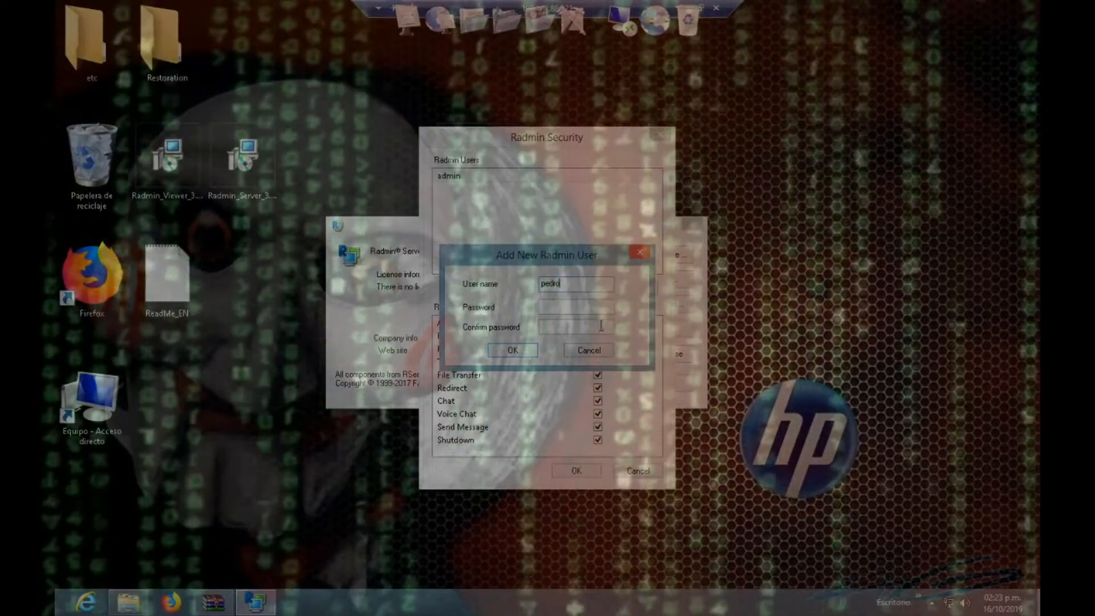
pyautogui.click(572, 313)
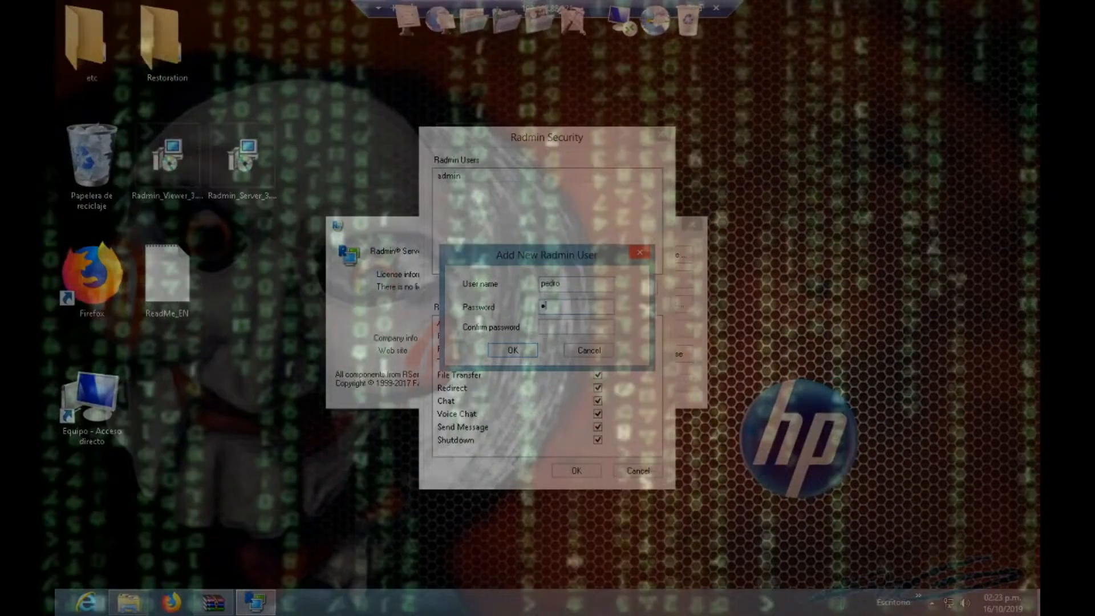
pyautogui.write('••••••')
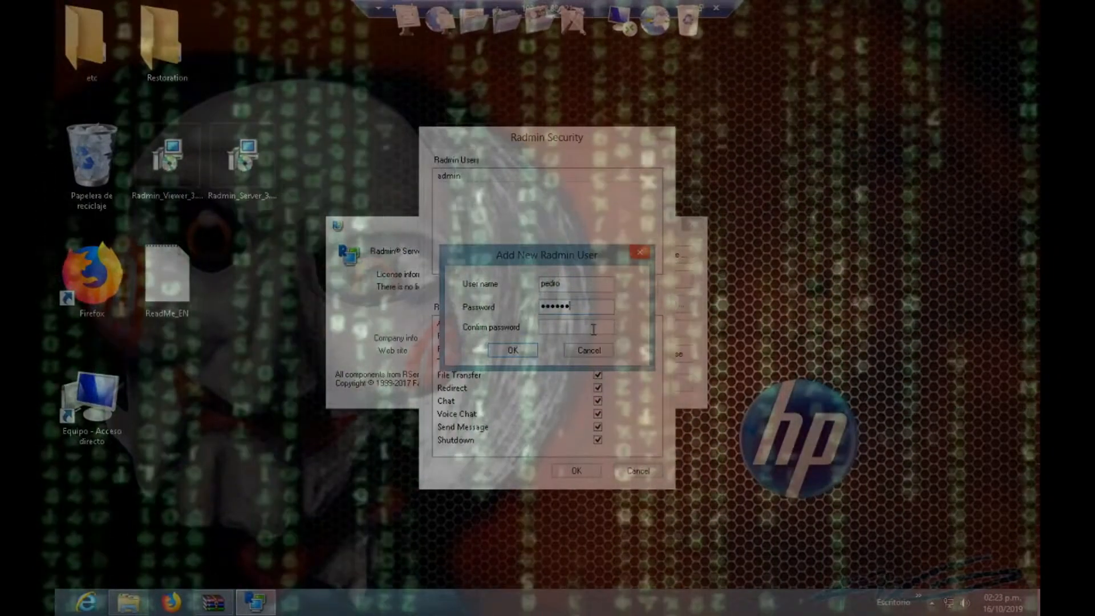
pyautogui.write('•••••')
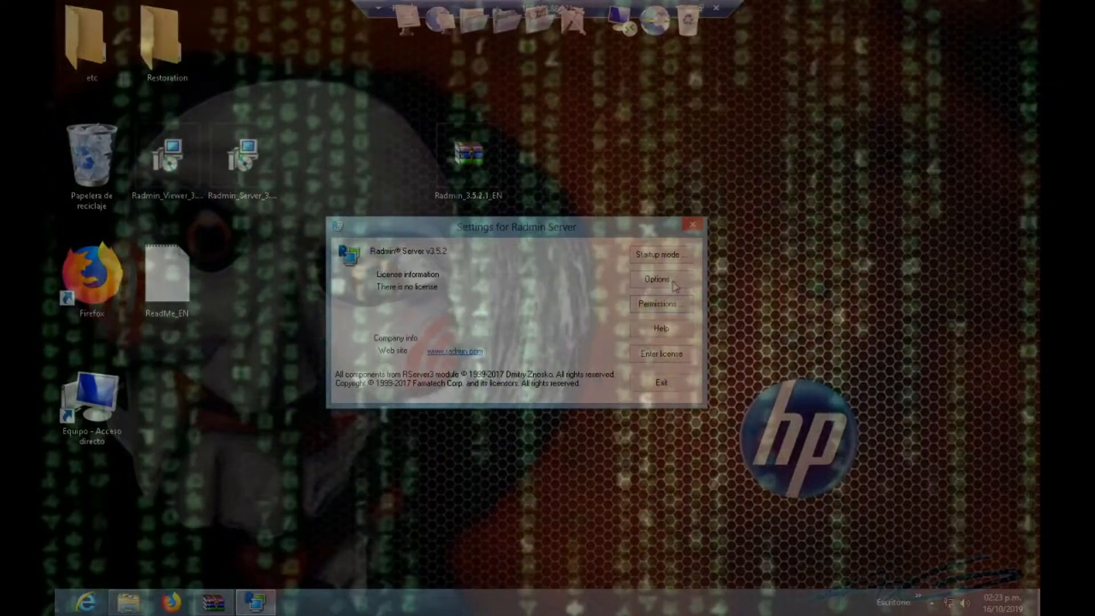
# Step: Confirm Automatic as the startup mode of the Radmin Server service
pyautogui.click(661, 259)
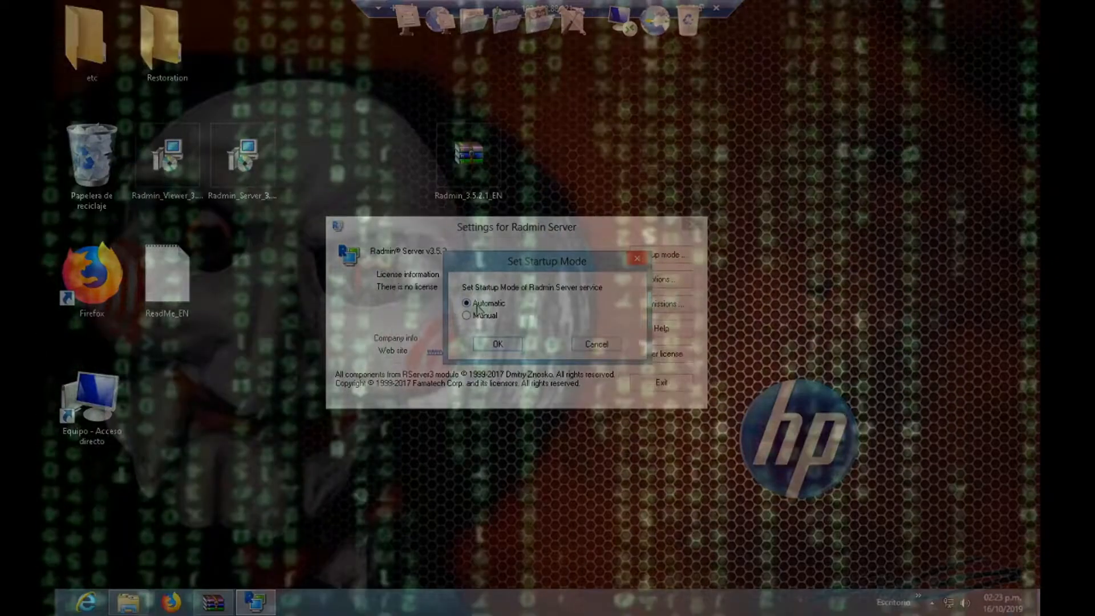
pyautogui.moveTo(540, 277); pyautogui.dragTo(421, 260)
pyautogui.click(372, 299)
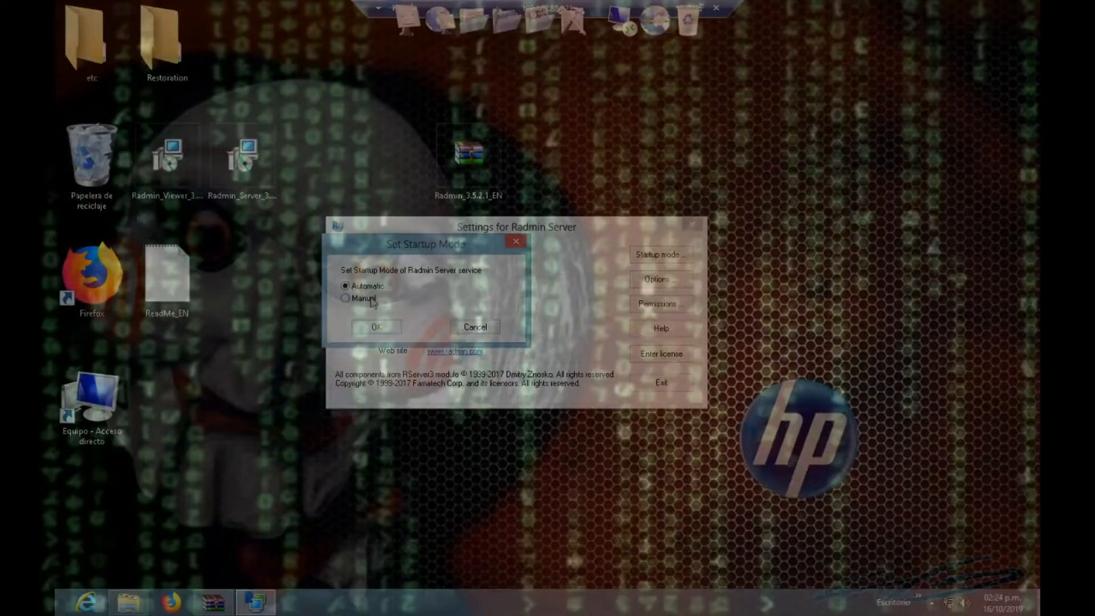
pyautogui.click(386, 330)
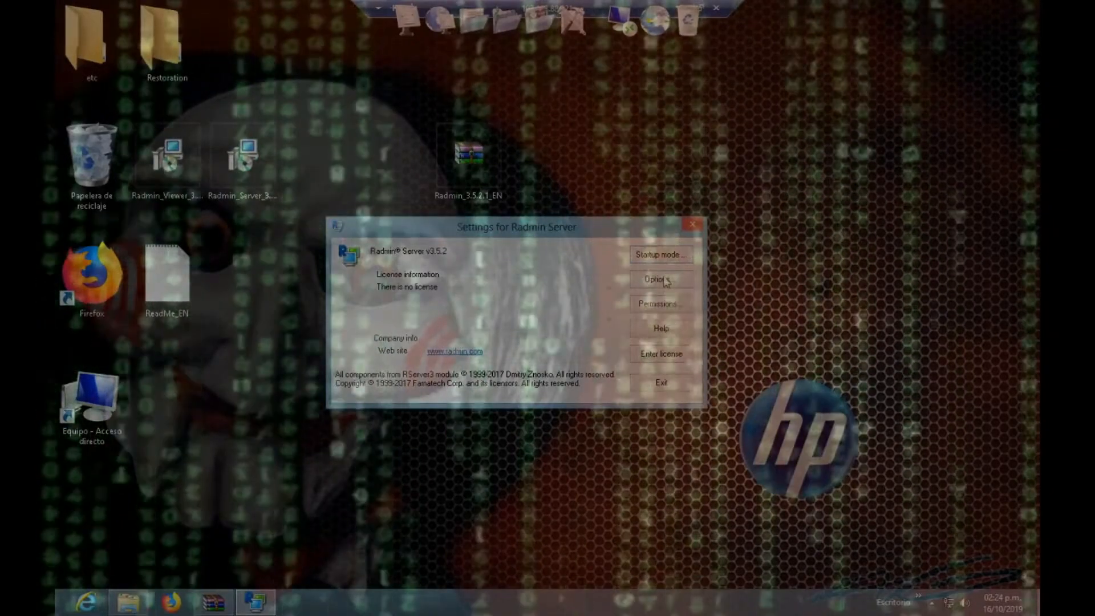
# Step: In the general Radmin Server options, keep the tray icon set to Show in system tray
pyautogui.click(665, 281)
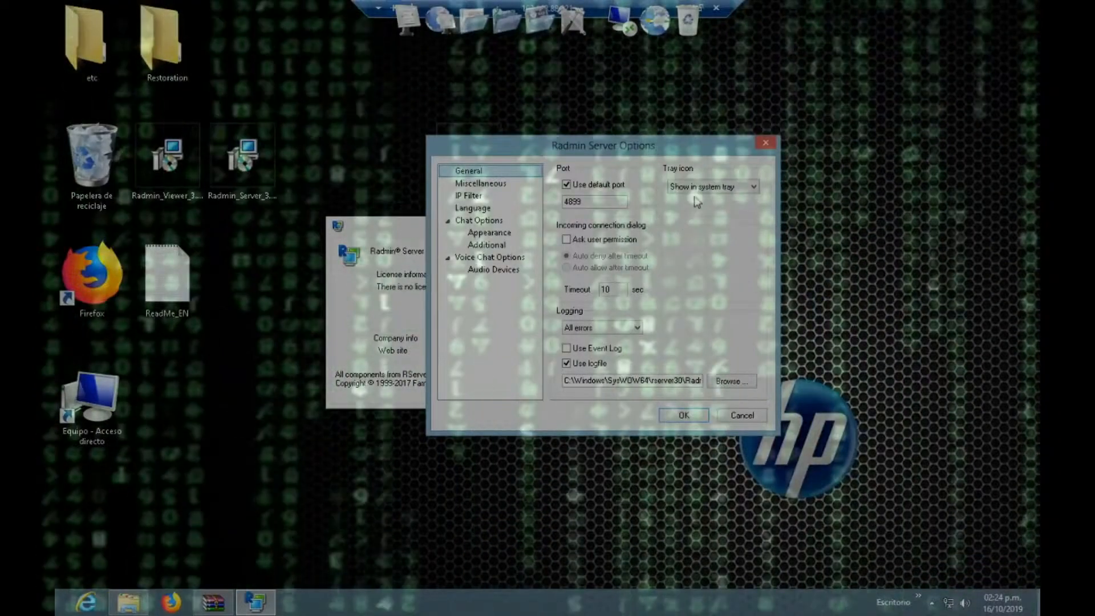
pyautogui.click(699, 187)
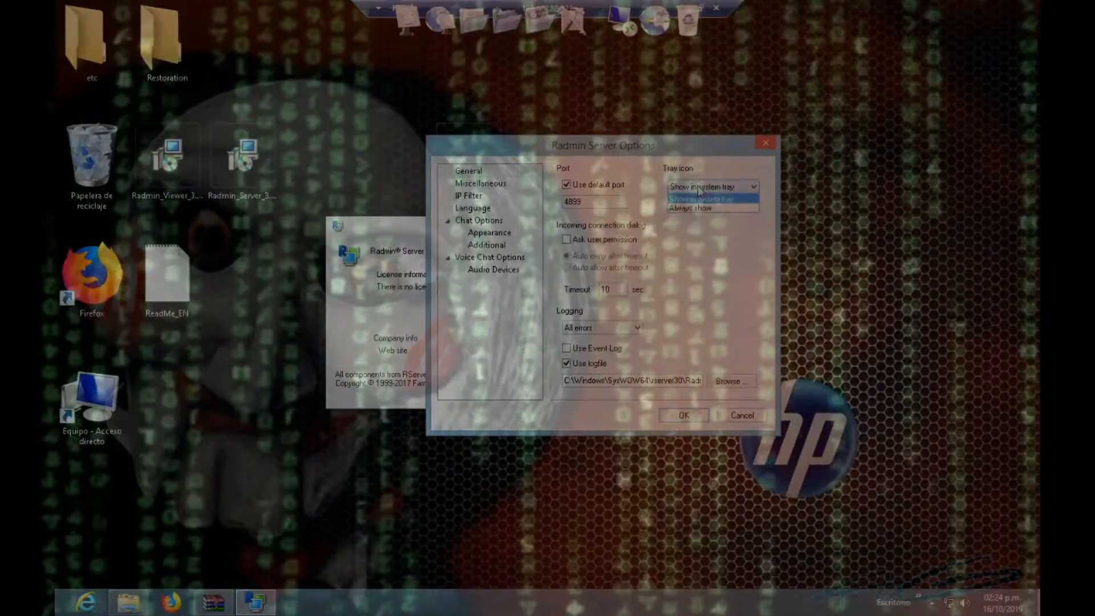
pyautogui.click(722, 198)
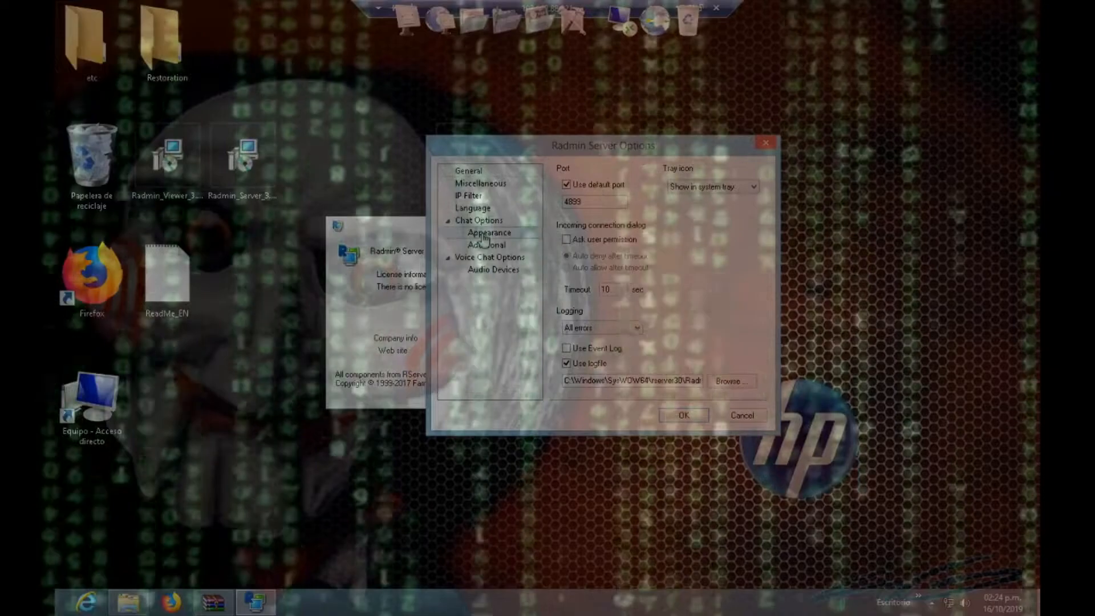
# Step: Keep automatic language selection enabled in the Radmin Server options, save them and exit the server settings
pyautogui.click(486, 209)
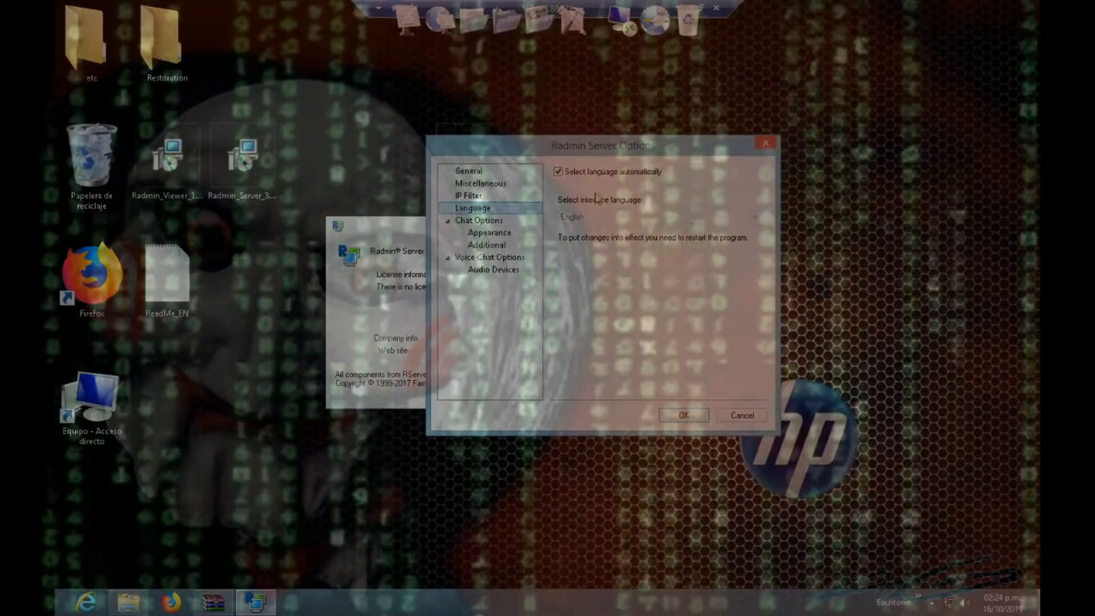
pyautogui.click(606, 217)
pyautogui.click(589, 181)
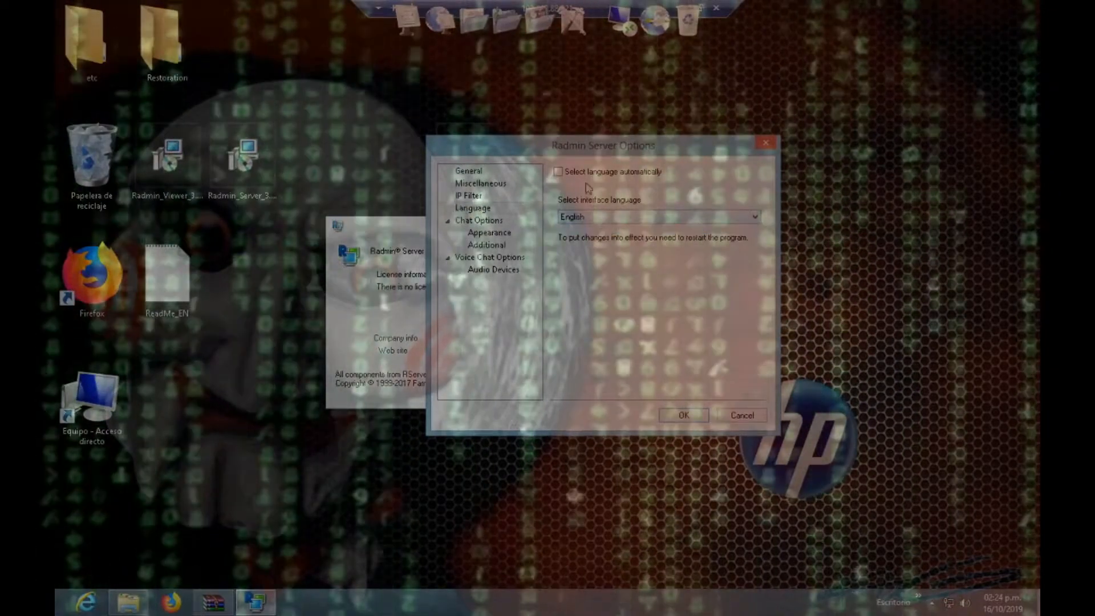
pyautogui.click(588, 174)
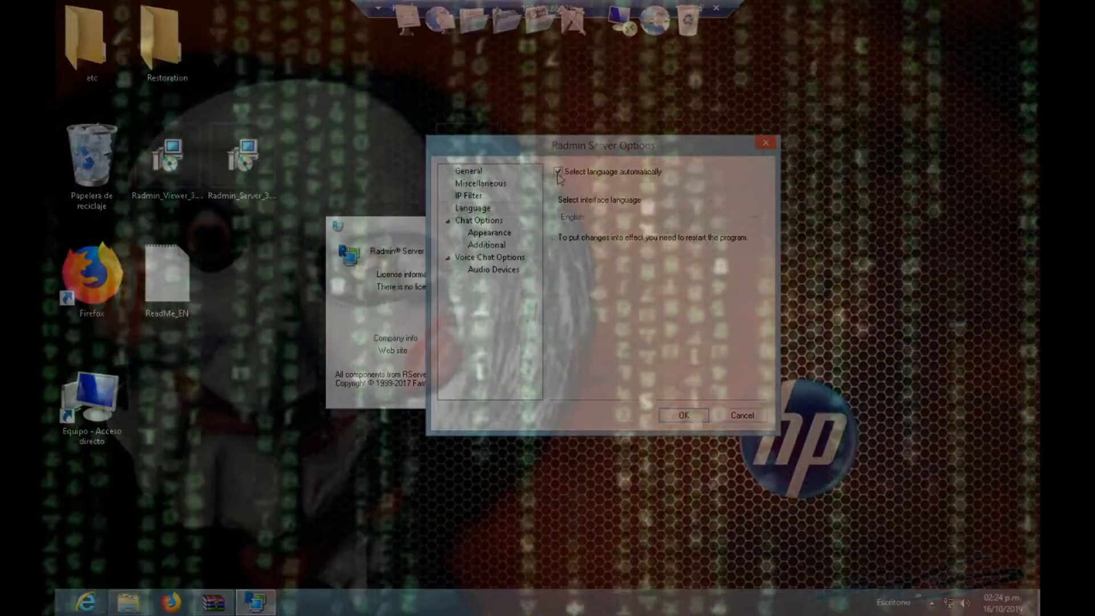
pyautogui.click(683, 417)
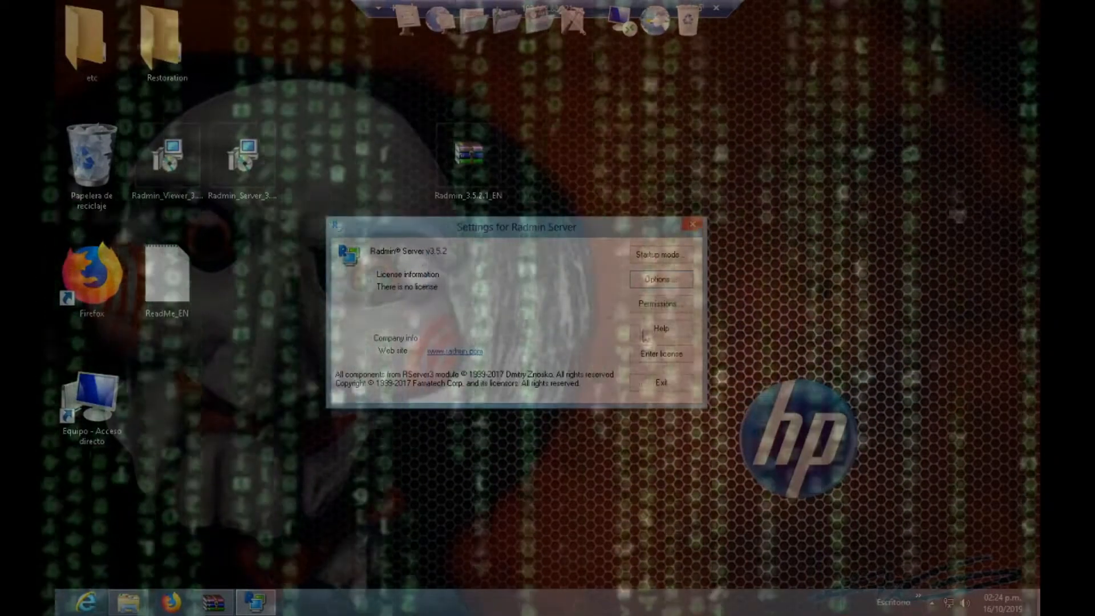
pyautogui.click(661, 383)
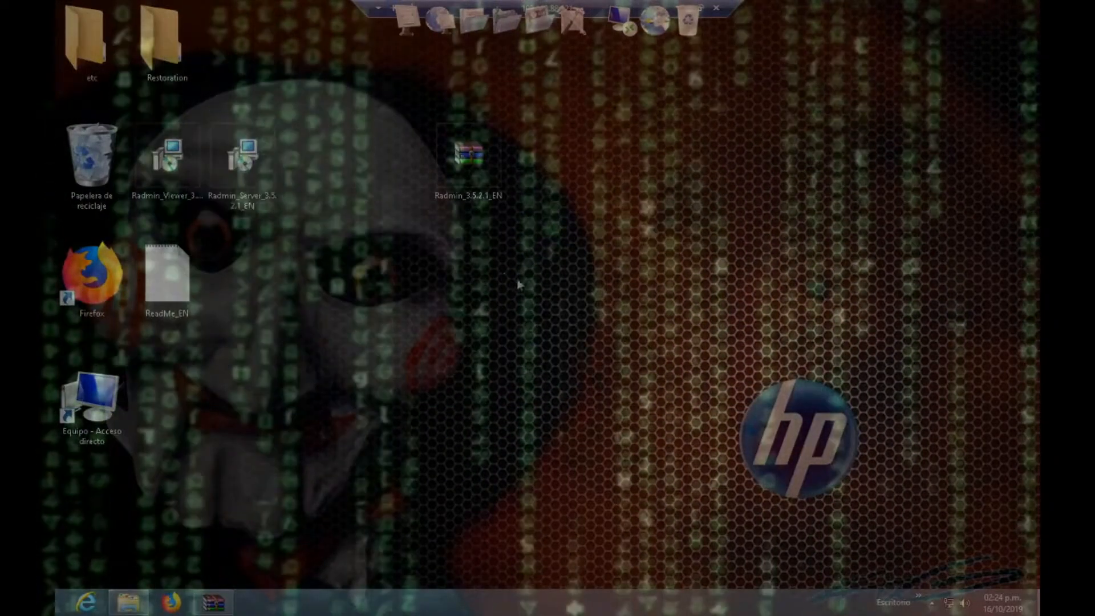
# Step: Refresh the server's desktop and close the full-screen remote session to return to the local computer
pyautogui.rightClick(489, 268)
pyautogui.click(550, 310)
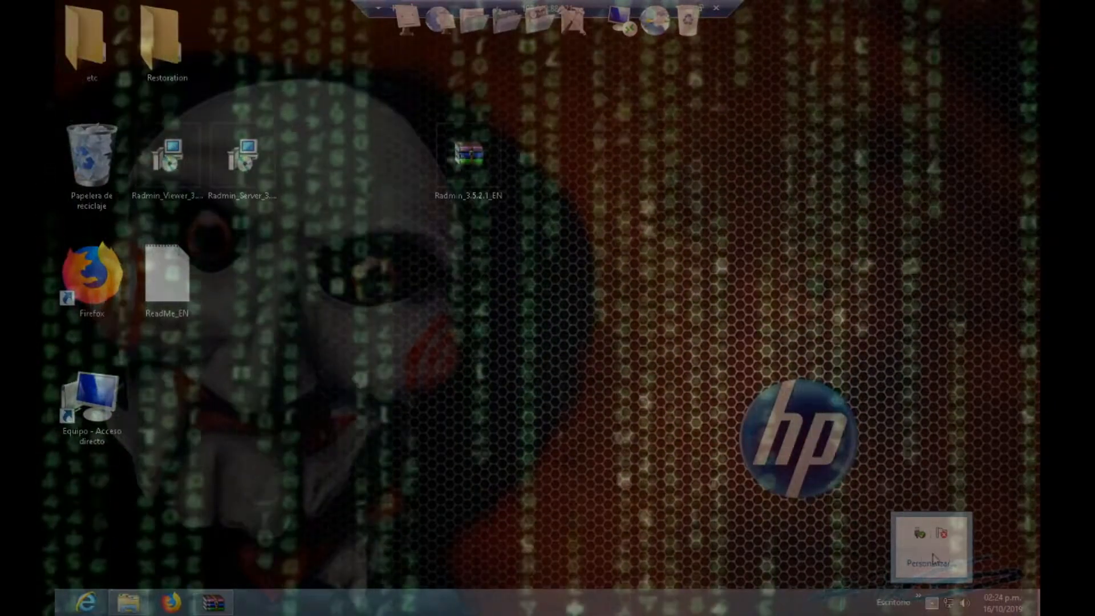
pyautogui.rightClick(392, 357)
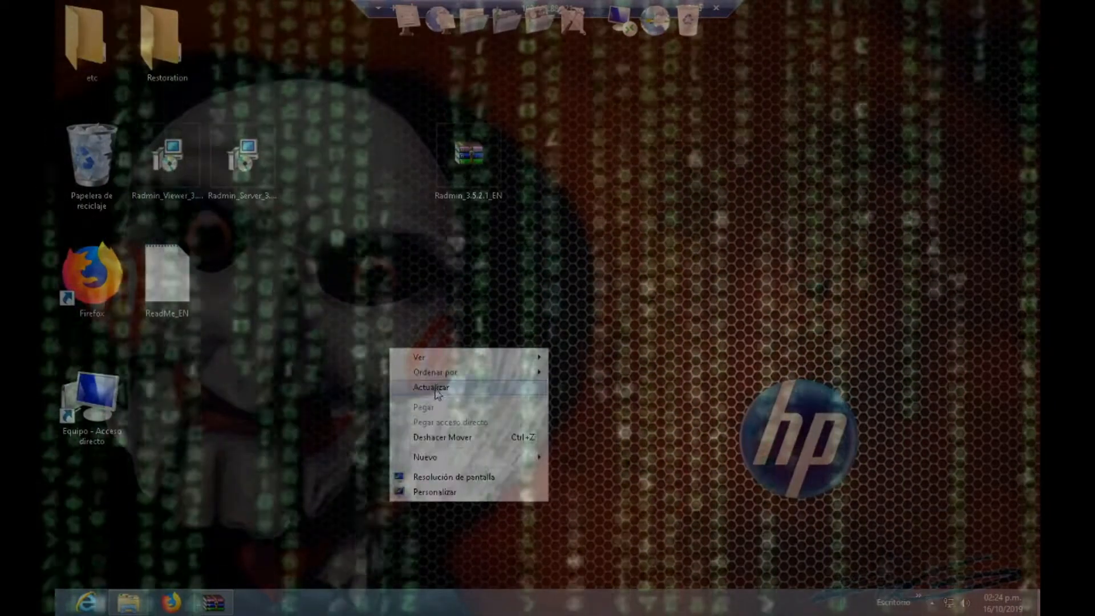
pyautogui.click(437, 393)
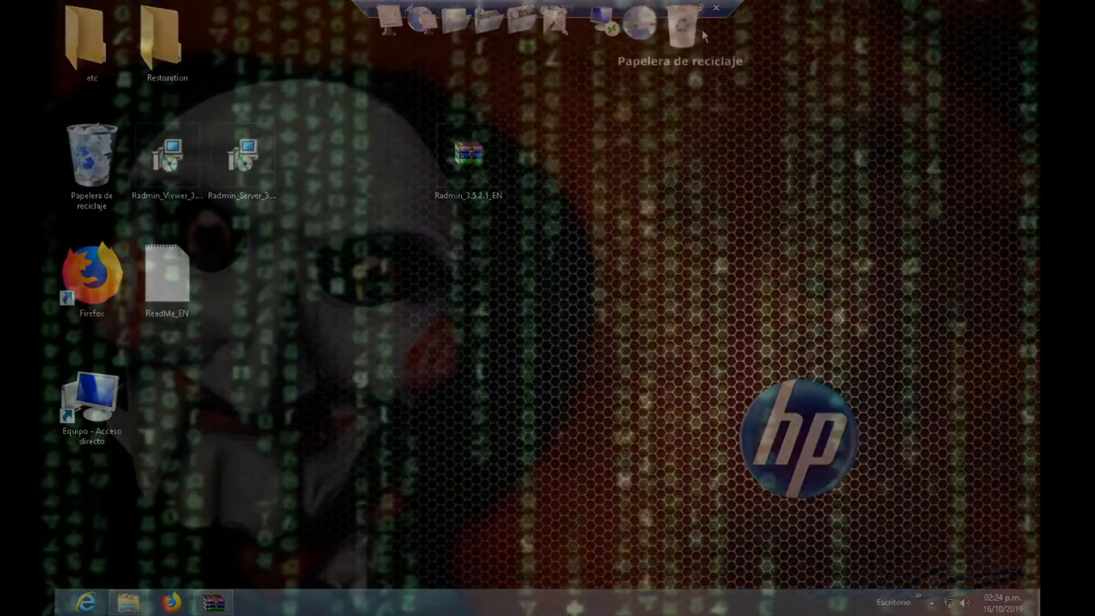
pyautogui.click(716, 8)
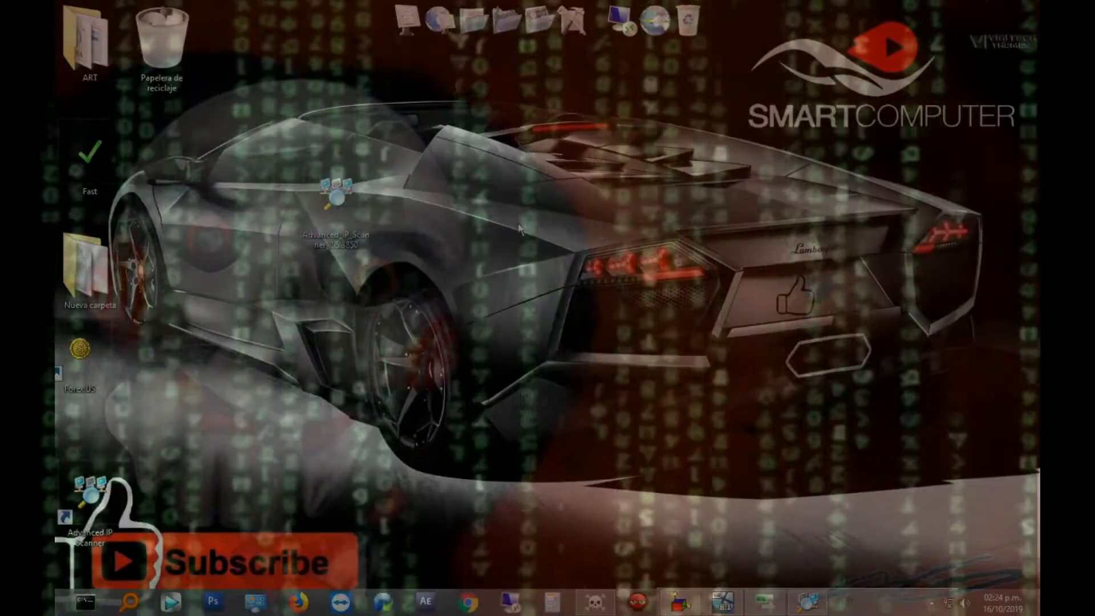
# Step: Refresh the local desktop and, in Advanced IP Scanner, start a Radmin view-only (Solo vista) connection to TVServer
pyautogui.rightClick(502, 219)
pyautogui.click(563, 271)
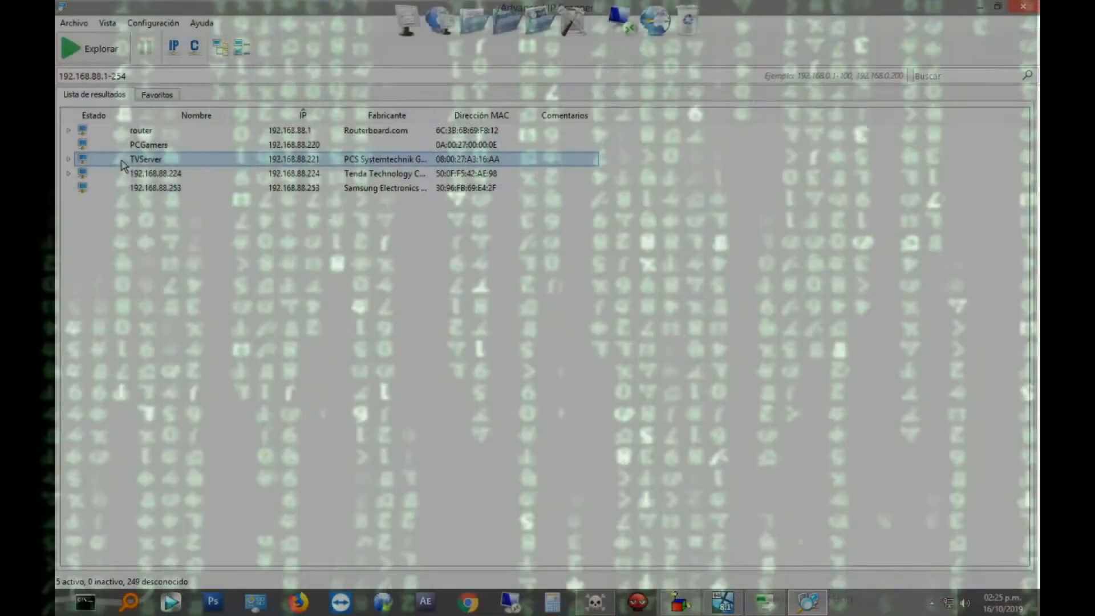
pyautogui.rightClick(121, 165)
pyautogui.moveTo(142, 181)
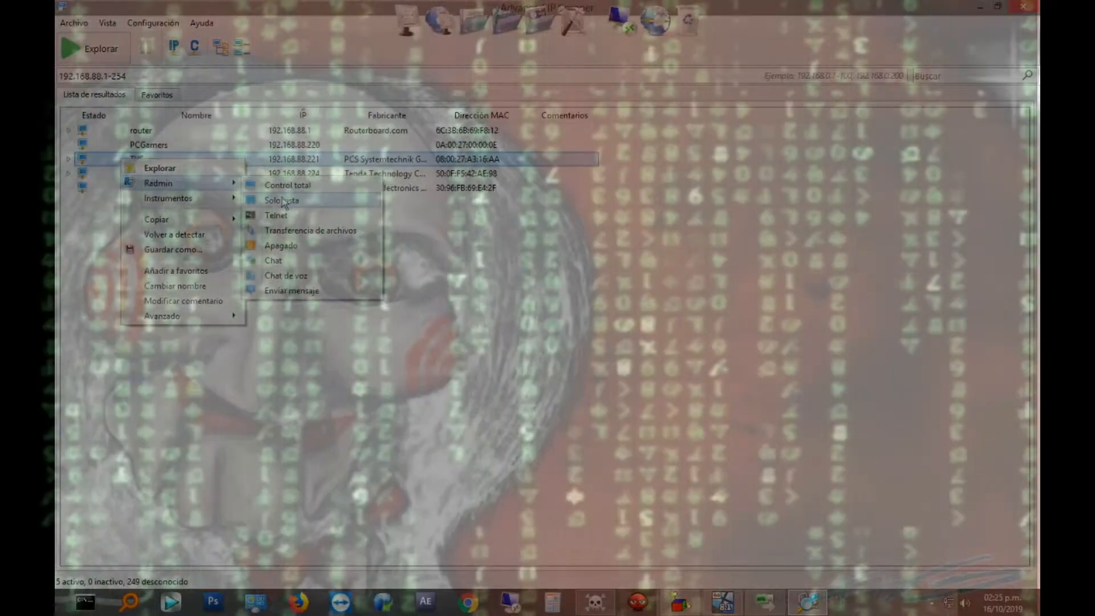
pyautogui.click(305, 200)
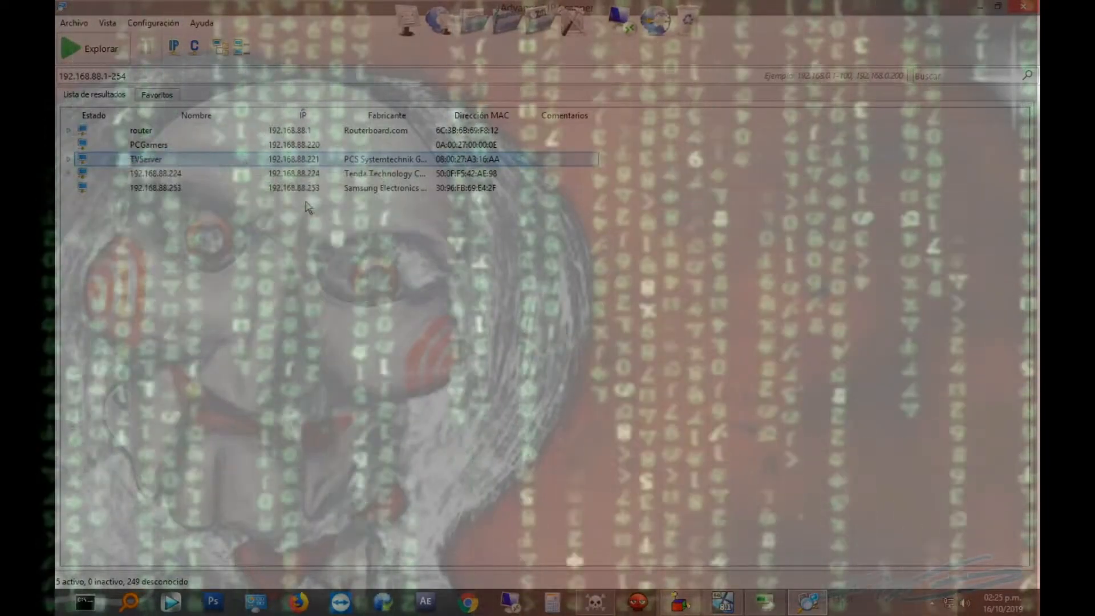